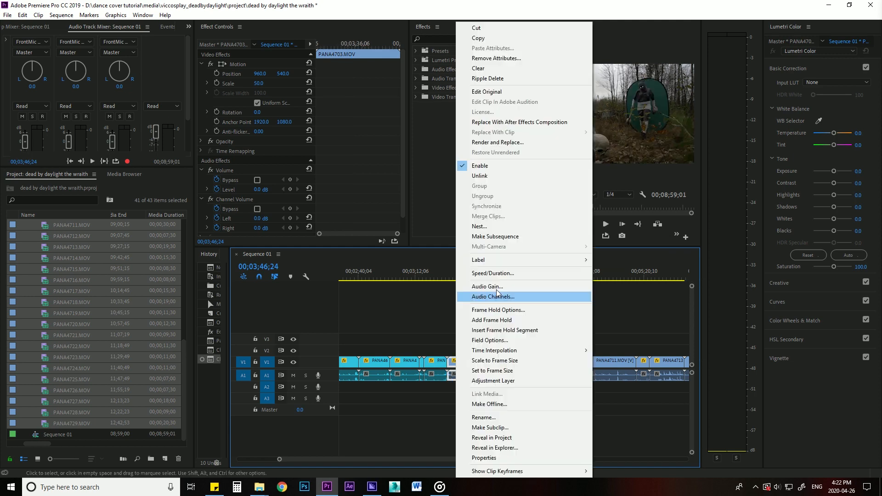
Assign a label colour to the selected clip in Sequence 01 and to the neighbouring group of clips.
left_click(657, 418)
left_click(490, 277)
left_click(511, 277)
left_click_drag(487, 340, 452, 364)
right_click(511, 369)
left_click(688, 418)
Assign label colours to the next groups of clips further along the Sequence 01 timeline.
left_click(478, 277)
right_click(501, 367)
left_click(678, 417)
left_click(483, 278)
left_click_drag(483, 282, 618, 276)
scroll(588, 280, "down", 3)
left_click_drag(570, 333, 416, 372)
right_click(442, 373)
left_click(634, 418)
scroll(514, 296, "down", 5)
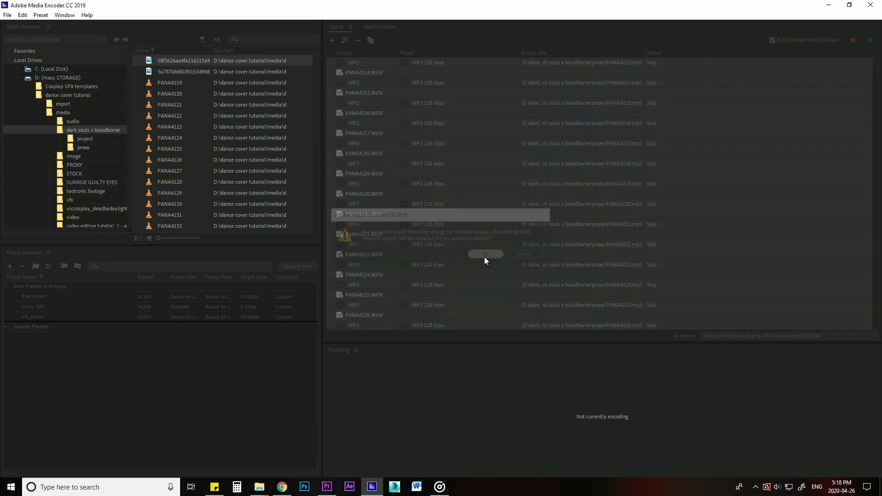
In Media Encoder, apply H.264 export settings at 852x480 to all the queued proxy clips.
left_click(484, 256)
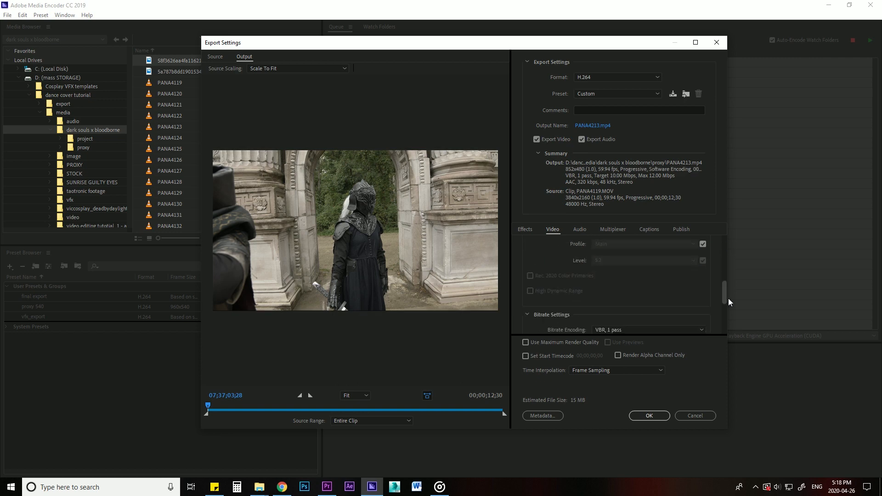
left_click(649, 416)
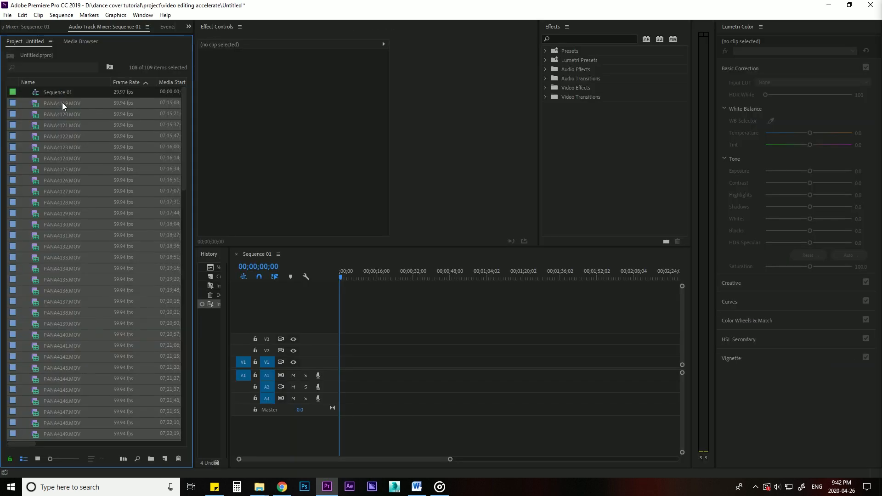
Attach the proxy files from the dark souls x bloodborne proxy folder to the selected project clips, starting with PANA4119.
right_click(63, 104)
mouse_move(129, 317)
left_click(243, 326)
left_click(816, 305)
scroll(598, 221, "down", 20)
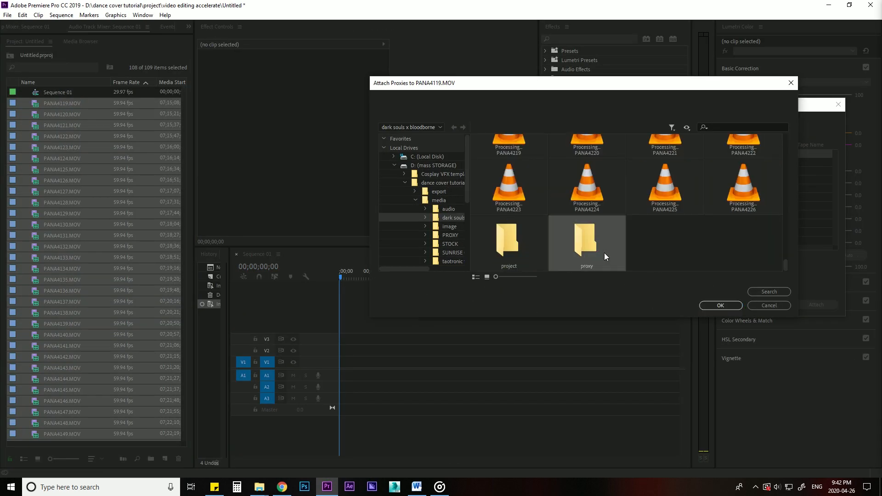
double_click(604, 254)
left_click_drag(506, 86, 495, 98)
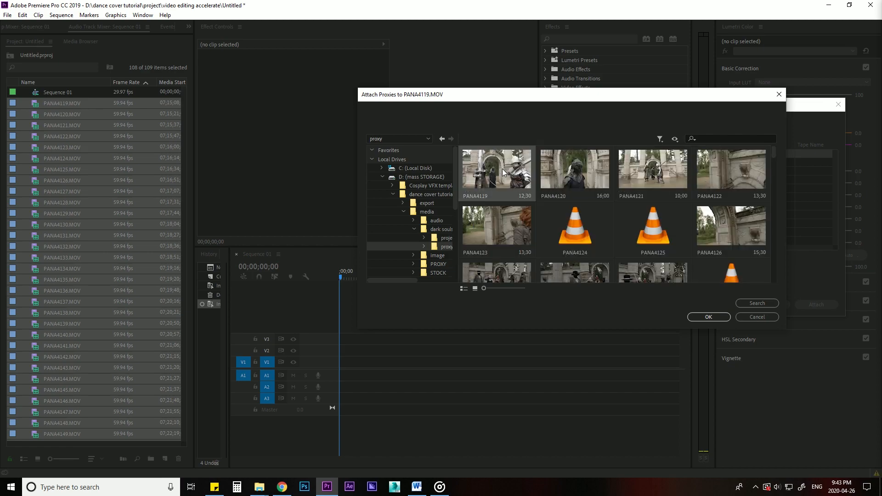
double_click(503, 169)
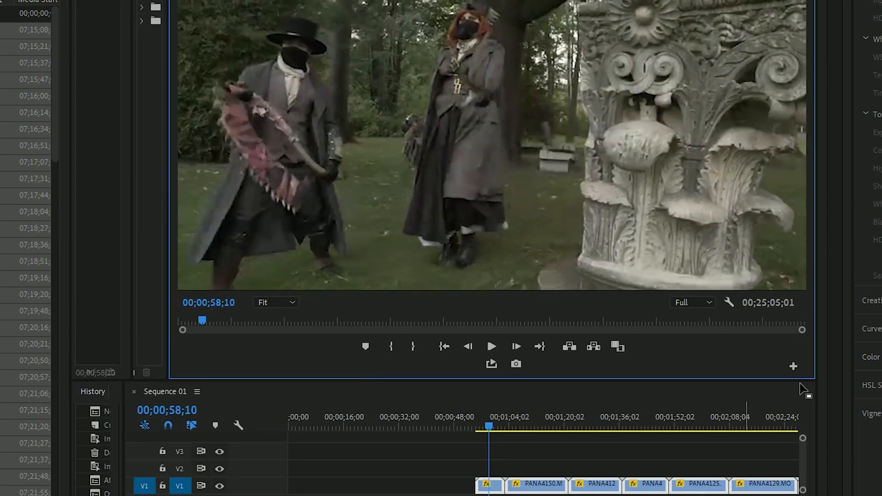
Add the Toggle Proxies button to the Program monitor's controls.
left_click(793, 366)
left_click_drag(609, 263, 616, 286)
key("Return")
Switch the Program monitor between proxy and original footage to compare the picture.
left_click(540, 365)
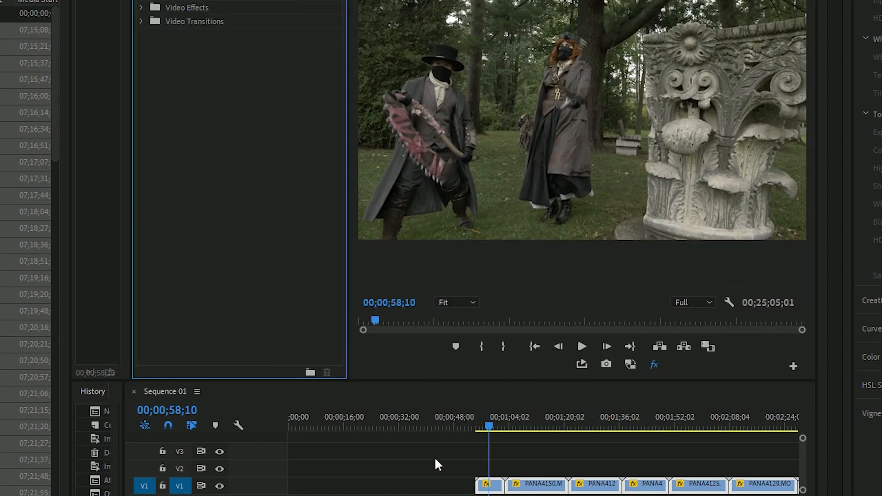
left_click(634, 365)
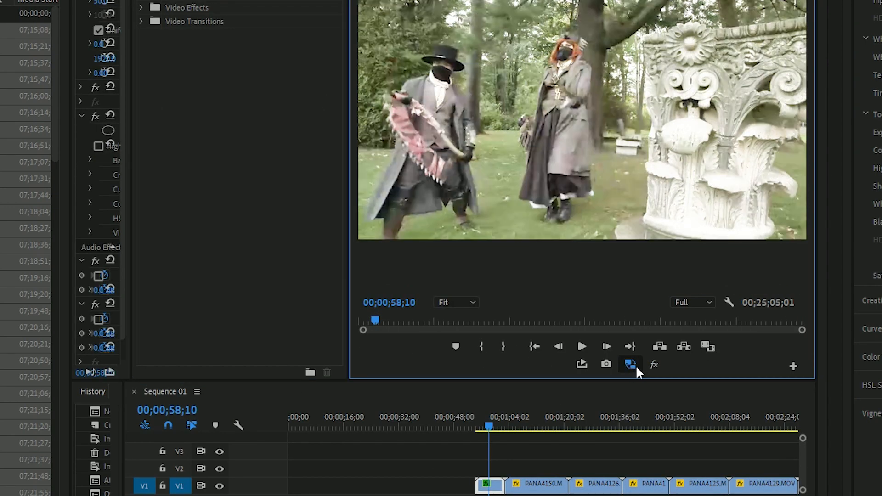
left_click(634, 365)
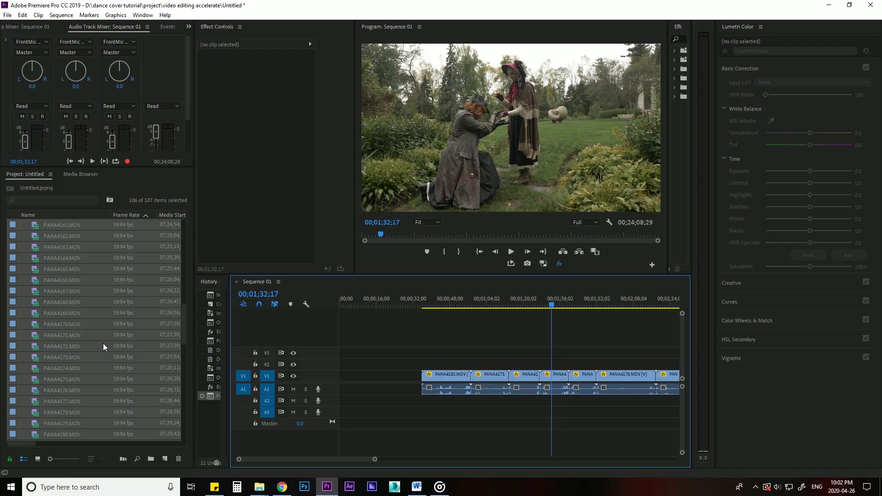
Make the selected project clips offline and relink them to the proxy folder's files, matching by file name but not extension.
right_click(67, 258)
left_click(69, 230)
right_click(67, 258)
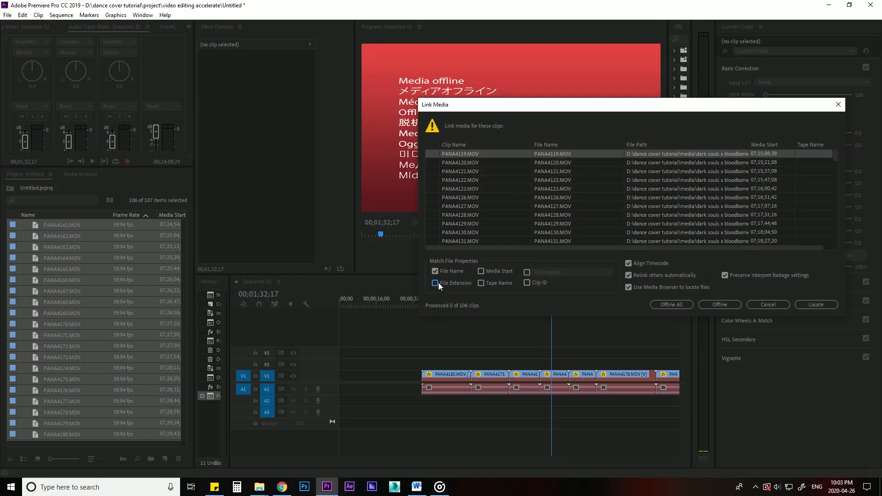
left_click(816, 305)
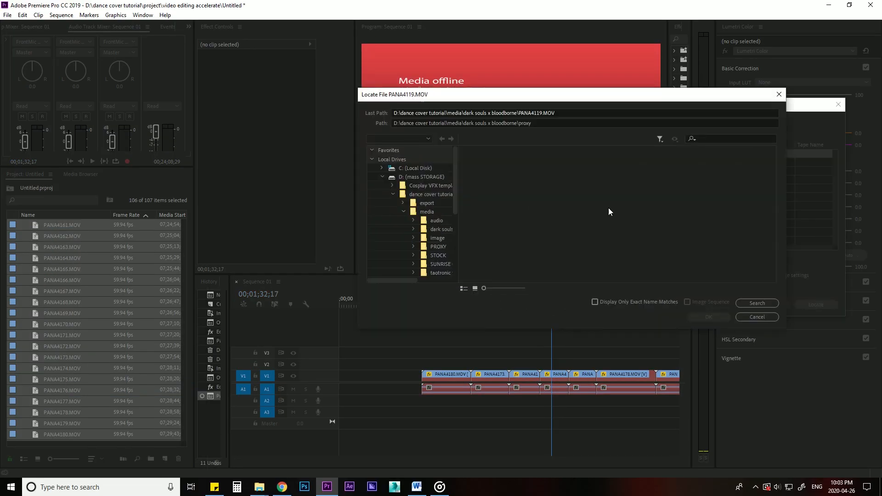
mouse_move(773, 152)
left_mouse_down()
mouse_move(773, 280)
mouse_move(774, 156)
left_mouse_up()
left_click(497, 171)
left_click(709, 317)
Select all clips in the Sequence 01 timeline and apply Set to Frame Size so the proxies fill the frame.
left_click(555, 378)
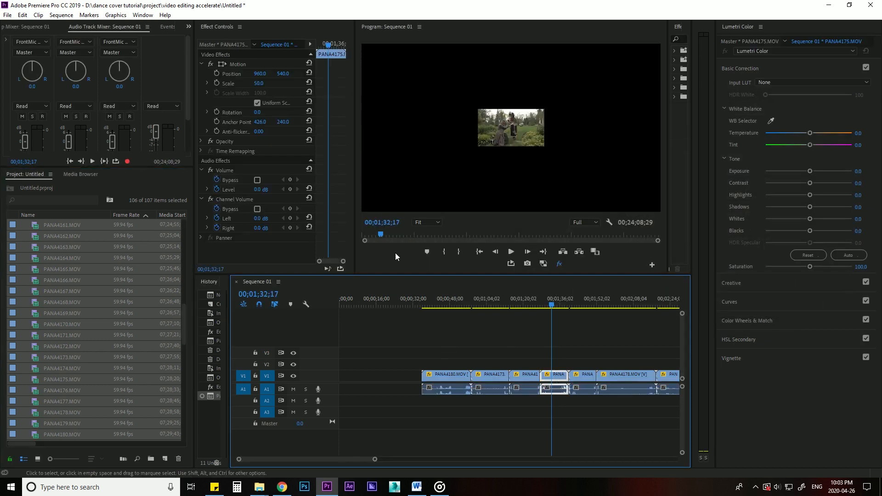
right_click(557, 376)
left_click(238, 64)
left_click(550, 377)
key("ctrl+a")
right_click(551, 377)
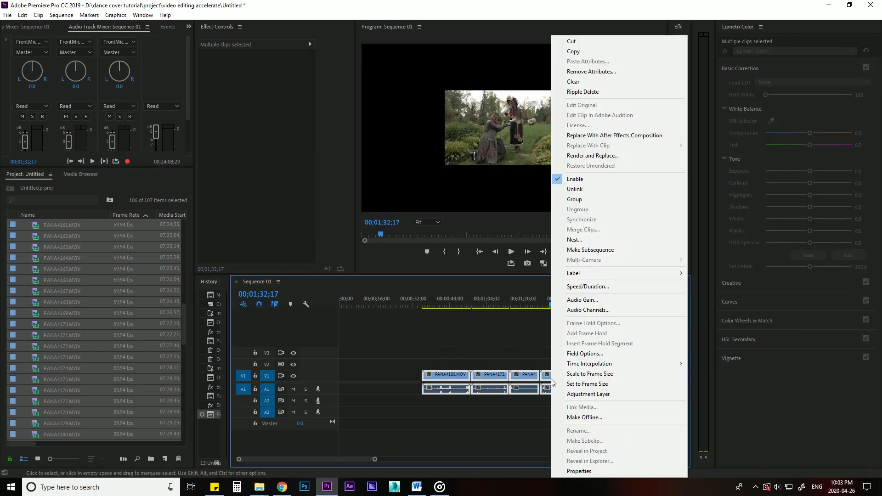
left_click(569, 385)
key("grave")
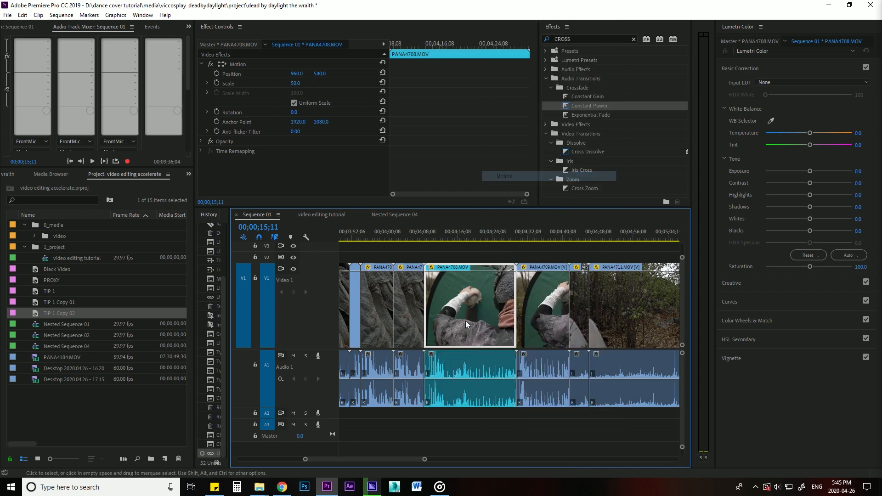
Label the audio of clip PANA4708.MOV Brown, then change it to Magenta.
right_click(464, 303)
mouse_move(524, 354)
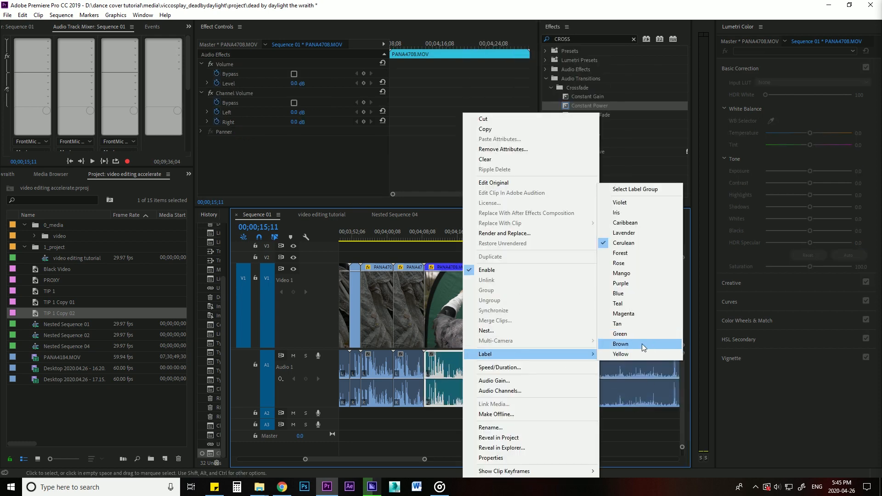
left_click(643, 348)
scroll(551, 395, "up", 1)
right_click(527, 373)
mouse_move(611, 355)
left_click(696, 313)
Label the video of clip PANA4708.MOV Caribbean, then change it to Mango.
left_click(529, 432)
right_click(533, 317)
mouse_move(616, 294)
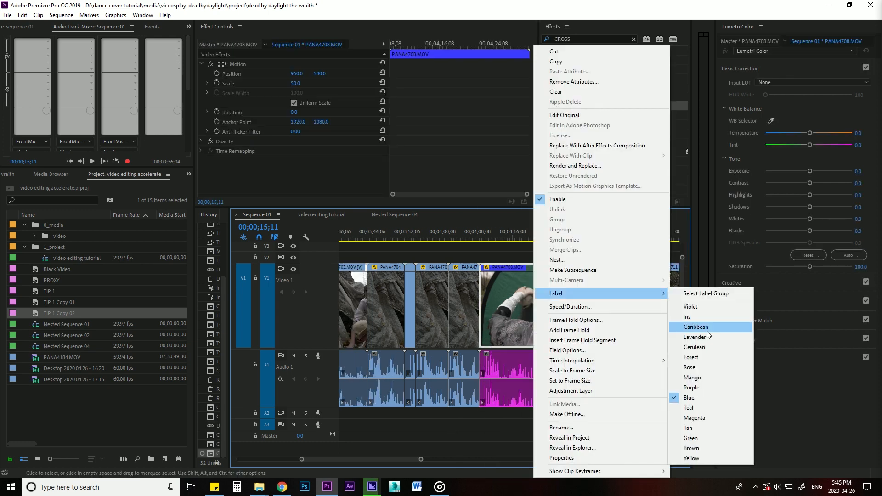
left_click(707, 331)
right_click(525, 315)
left_click(685, 377)
Set the label of PANA4708.MOV's audio to Green.
right_click(510, 376)
mouse_move(613, 353)
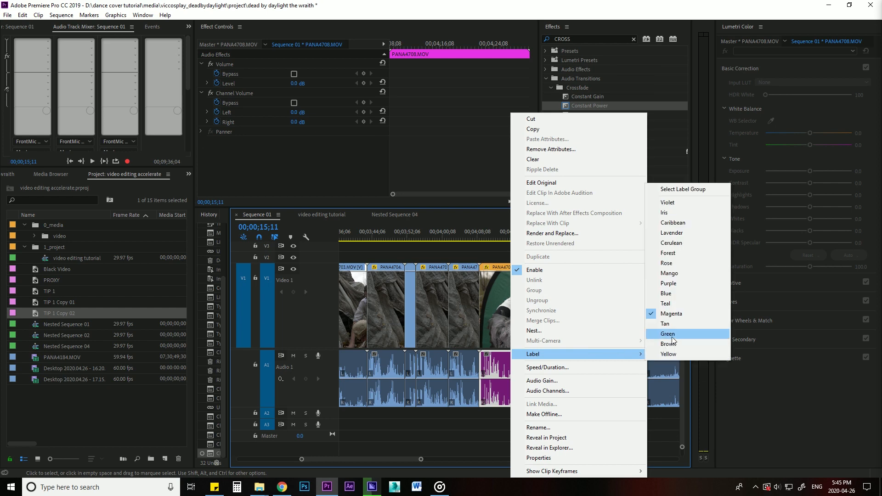
left_click(668, 334)
right_click(689, 363)
left_click(512, 420)
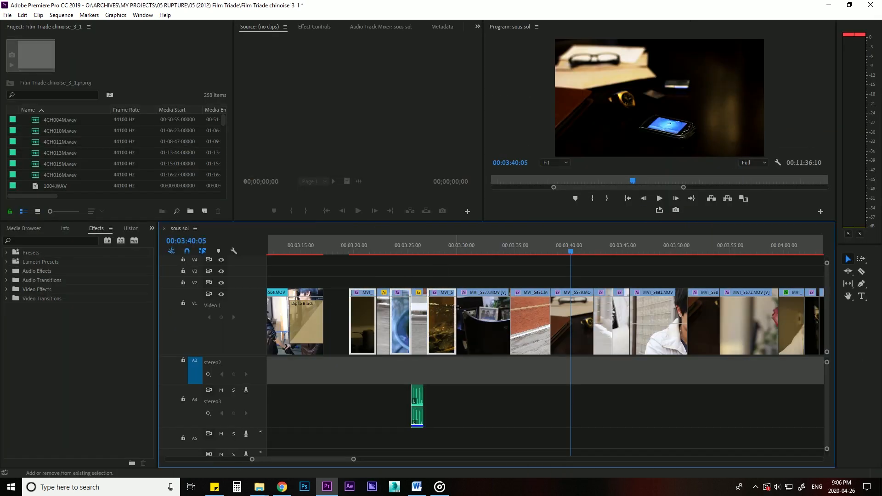
Add more shots of the same scene to the selection in the sous sol sequence and label them Teal.
left_click(478, 313, "shift")
left_click(570, 317, "shift")
right_click(674, 317)
mouse_move(694, 274)
left_click(618, 388)
left_click(711, 247)
right_click(670, 322)
left_click(620, 388)
Extend the selection with another shot and assign the Caribbean label to the scene's clips.
scroll(620, 322, "up", 3)
left_click(532, 321, "shift")
scroll(643, 321, "down", 2)
right_click(751, 321)
mouse_move(765, 273)
left_click(691, 307)
Label the next scene's clips Blue and assign a label colour to the clips that follow.
scroll(605, 271, "down", 3)
right_click(569, 321)
mouse_move(612, 274)
left_click(729, 377)
scroll(572, 274, "down", 3)
right_click(674, 322)
left_click(617, 327)
Label the selected clips after the blue section Yellow and the following scene's clips Rose.
left_click_drag(275, 460, 255, 460)
right_click(716, 322)
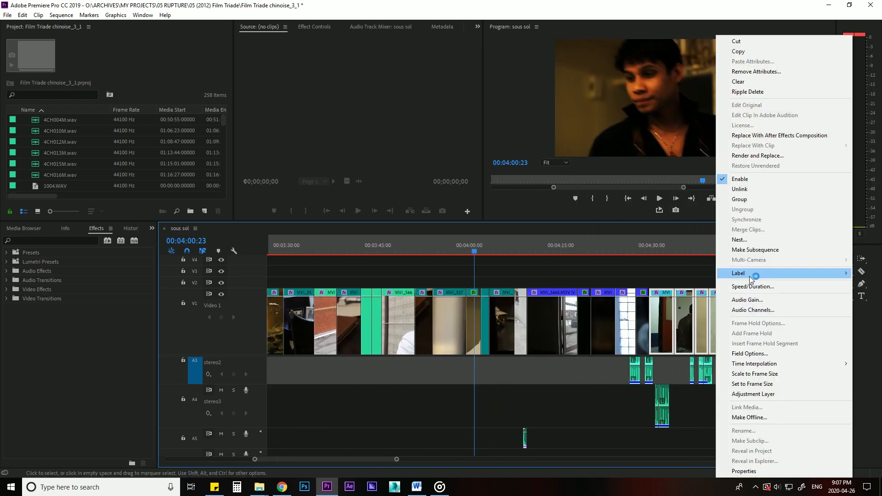
left_click(655, 438)
scroll(597, 275, "down", 5)
left_click_drag(457, 267, 735, 303)
right_click(696, 321)
left_click(634, 347)
Select the clips after MVI_7318.MOV around 00:06:20 and label them Teal.
left_click_drag(437, 459, 416, 462)
left_click(724, 245)
left_click_drag(501, 278, 571, 330)
right_click(571, 332)
mouse_move(611, 274)
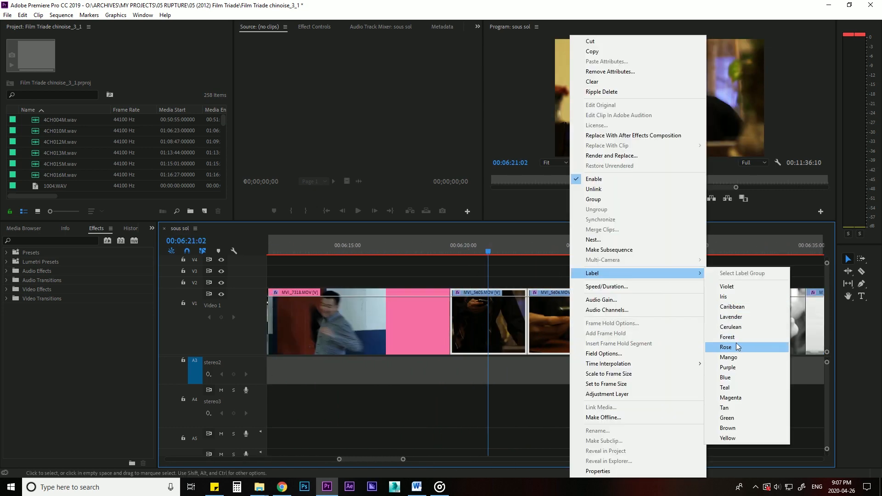
left_click(730, 388)
Assign the Teal label to two further groups of clips along the sous sol timeline.
scroll(643, 386, "down", 3)
scroll(642, 387, "down", 3)
left_click(664, 390)
scroll(662, 391, "down", 5)
left_click_drag(529, 272, 632, 319)
right_click(634, 321)
left_click(793, 388)
Label another selected group of clips Teal and assign a label colour to the shots after it.
scroll(693, 418, "down", 15)
left_click_drag(471, 264, 685, 270)
scroll(685, 276, "down", 15)
right_click(683, 298)
left_click(617, 388)
scroll(551, 380, "down", 10)
right_click(581, 321)
left_click(735, 374)
Select the clips of the long scene near the sequence's end and label them Brown.
left_click_drag(651, 272, 683, 321)
scroll(707, 317, "down", 4)
right_click(727, 299)
mouse_move(735, 274)
left_click(667, 428)
Select the final scene's clips and label them Green.
scroll(533, 391, "down", 5)
left_click_drag(561, 270, 744, 317)
right_click(746, 319)
left_click(686, 419)
scroll(689, 409, "down", 5)
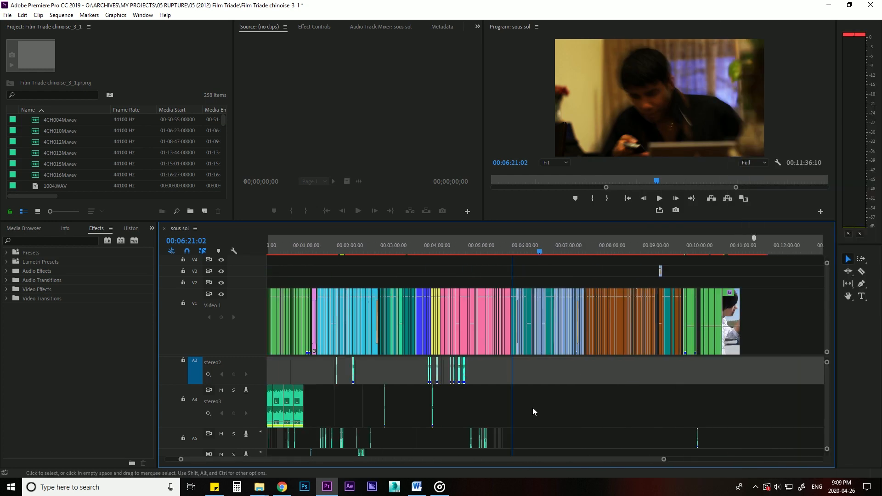
scroll(533, 408, "up", 3)
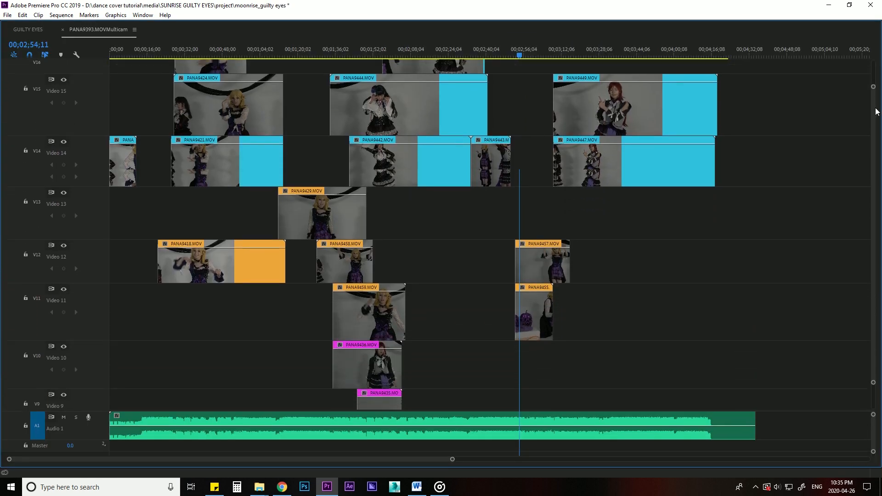
Shrink the video track heights in the PANA9393.MOVMulticam sequence so the whole colour-labelled multicam layout fits in view.
left_click_drag(878, 131, 877, 147)
key("grave")
scroll(313, 287, "down", 9)
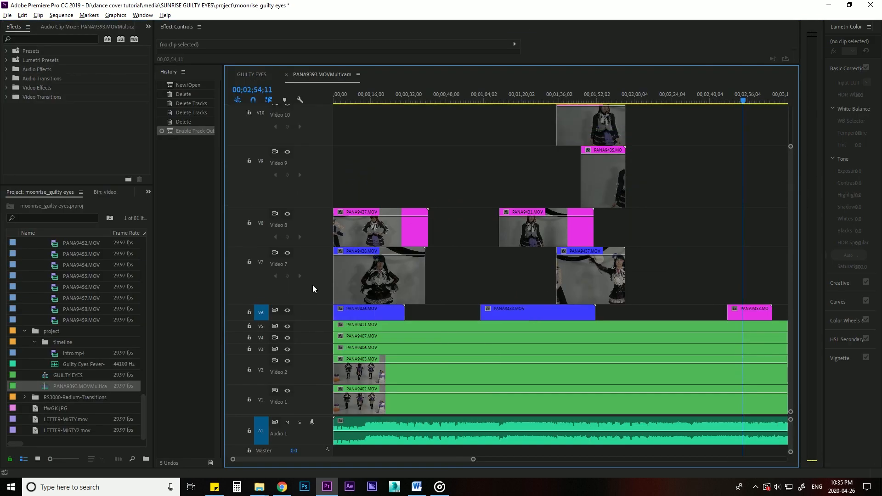
scroll(307, 294, "down", 9)
scroll(314, 219, "down", 12)
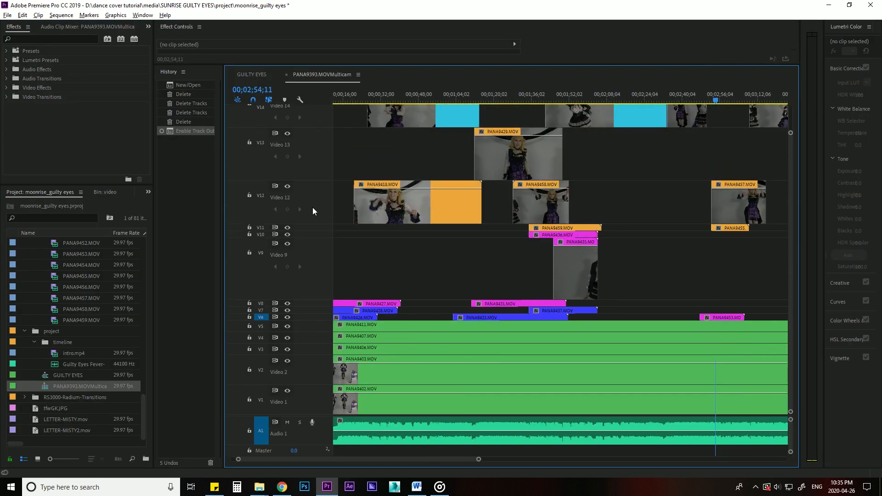
scroll(316, 188, "down", 6)
scroll(316, 187, "down", 5)
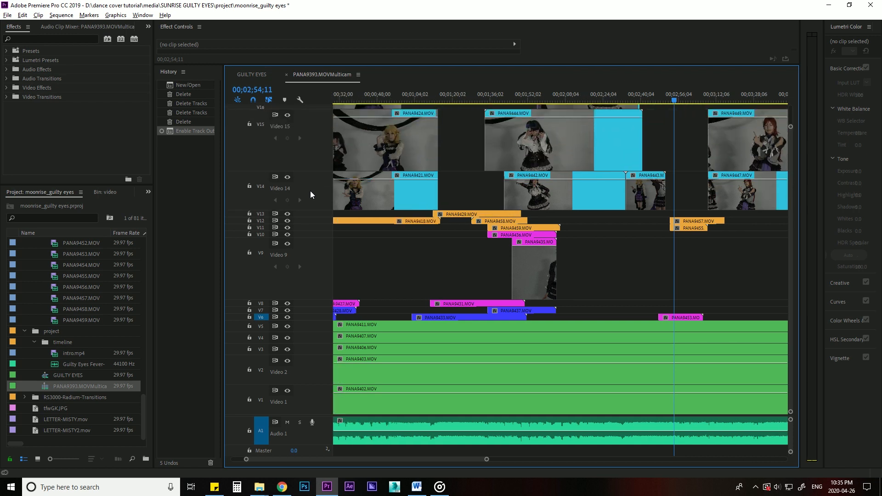
scroll(316, 188, "down", 6)
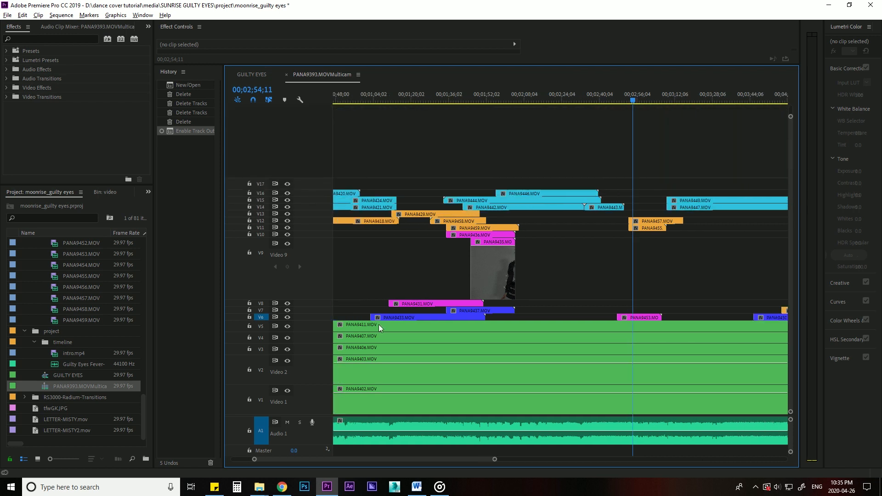
scroll(318, 397, "down", 8)
left_click_drag(491, 462, 545, 471)
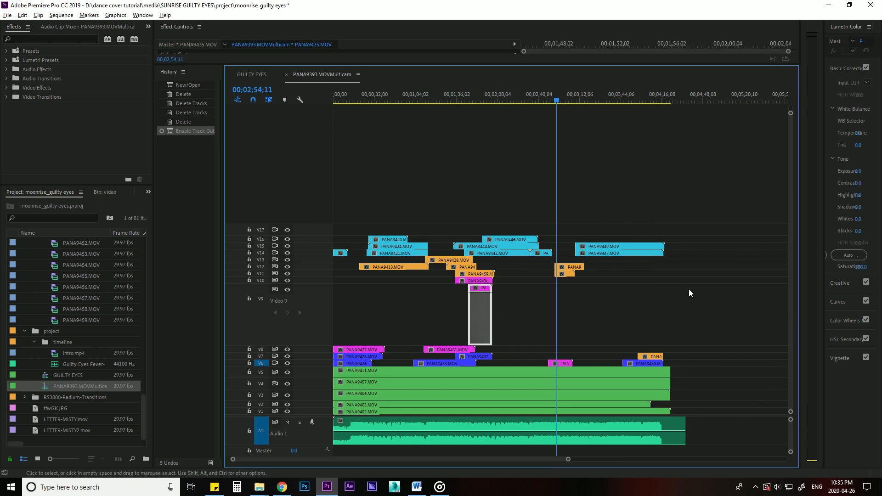
Flatten the selected multi-camera clips in the GUILTY EYES sequence.
left_click(249, 76)
left_click_drag(492, 460, 546, 460)
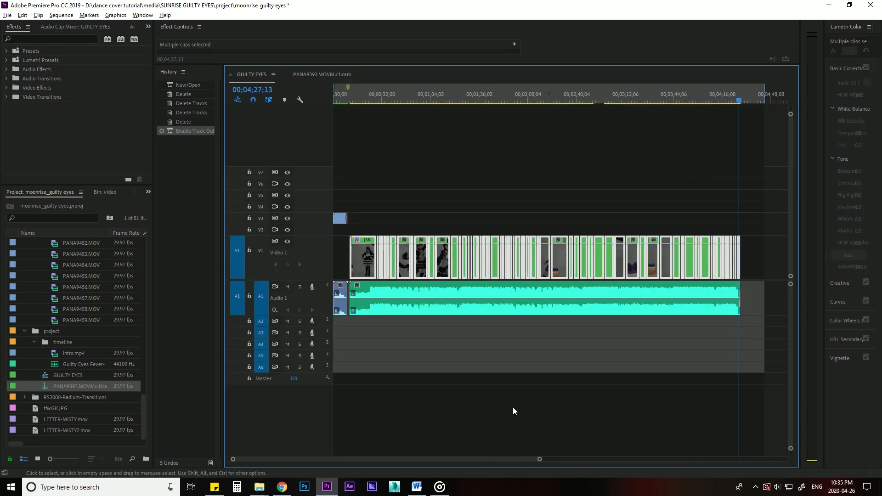
right_click(535, 260)
mouse_move(643, 294)
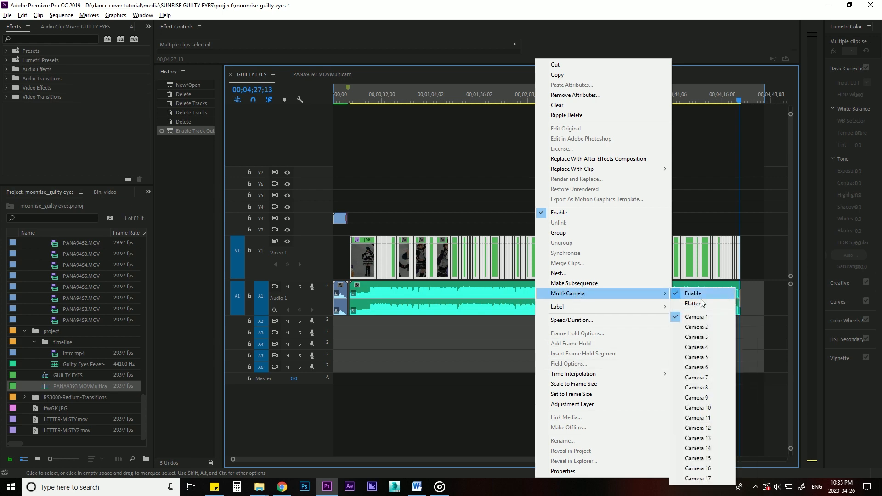
left_click(699, 304)
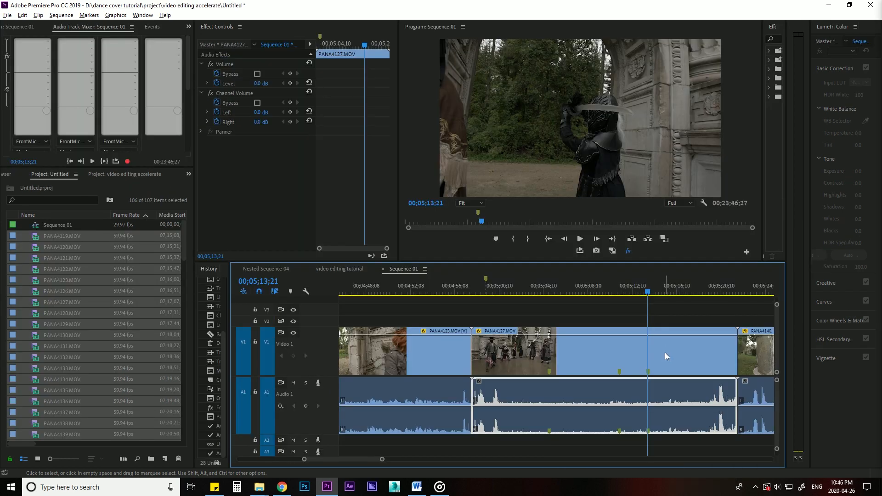
Add a clip marker to PANA4123.MOV at 00;04;55;15, and a clip marker and a sequence marker at 00;05;01;28.
left_click(446, 285)
key("m")
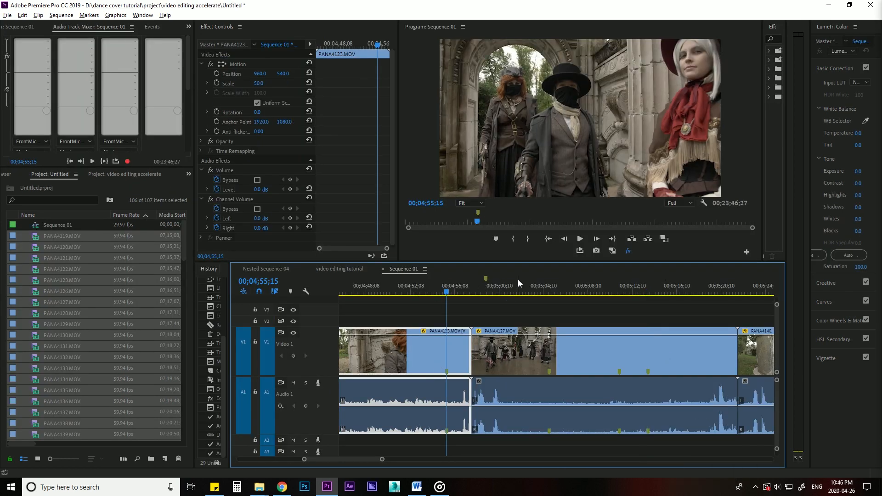
left_click(517, 286)
key("m")
left_click(547, 309)
key("m")
Add two sequence markers above clip PANA4127.MOV, the second one at 00;05;09;09.
left_click(577, 289)
key("m")
left_click(599, 288)
key("m")
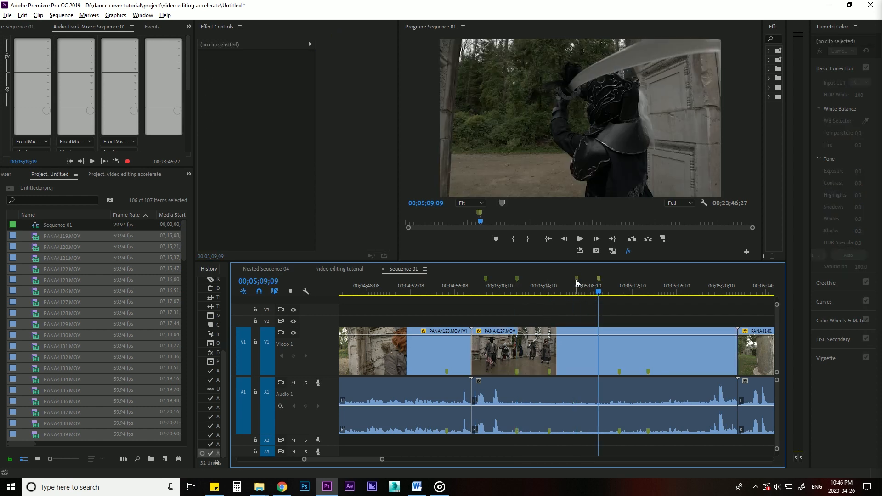
Turn the marker above PANA4127.MOV into a red range of 00;00;05;10 starting at 00;05;03;25 and name it "warning".
double_click(577, 279)
left_click(520, 95)
mouse_move(577, 279)
left_mouse_down()
mouse_move(599, 279)
mouse_move(537, 279)
left_mouse_up()
double_click(573, 280)
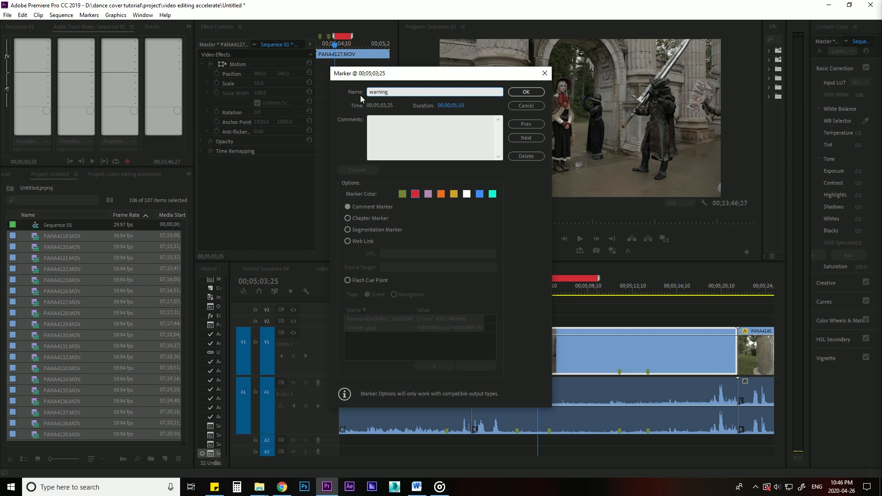
left_click(527, 92)
Recolour the range marker blue and rename it as a vfx note.
double_click(550, 278)
left_click(526, 92)
Turn the sequence marker at 00;05;01;28 into a red range lasting 00;00;01;29.
left_click(518, 280)
double_click(519, 279)
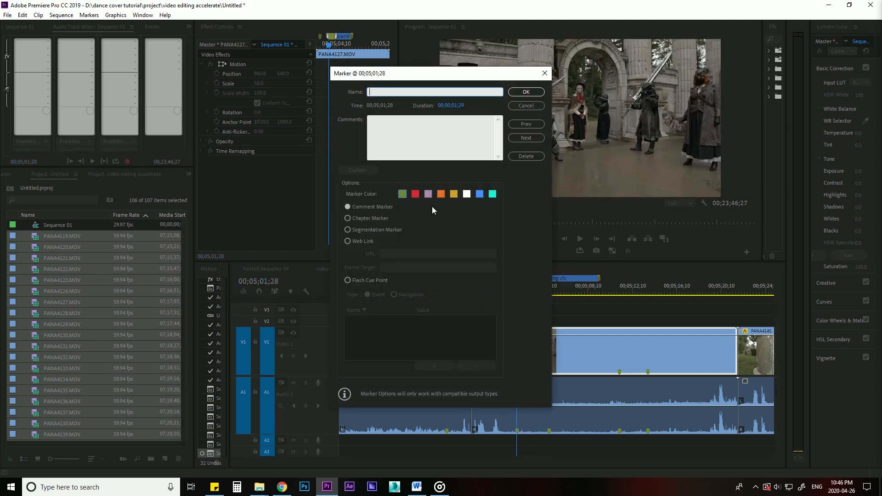
left_click(539, 91)
Recolour the first sequence marker range above PANA4127.MOV orange and shift it to begin at the clip's start.
double_click(486, 279)
left_click(441, 194)
left_click(526, 92)
mouse_move(487, 279)
left_mouse_down()
mouse_move(511, 278)
mouse_move(471, 278)
left_mouse_up()
Add a sequence marker at 00;05;10;19, stretch it into a range of about ten seconds and colour it cyan.
left_click(614, 285)
key("space")
left_click_drag(717, 281, 722, 280)
double_click(680, 278)
left_click(493, 194)
left_click(526, 91)
Create an adjustment layer, place it on V2 above PANA4127.MOV from 00;05;04;10 and extend its end to about twelve seconds in length.
left_click(165, 459)
left_click(194, 377)
left_click(464, 282)
left_click_drag(64, 225, 545, 321)
left_click_drag(598, 321, 674, 321)
Add an orange clip marker to the adjustment layer at 01;00;04;15, try it as a range and reduce it to a single point.
left_click(712, 325)
left_click(617, 321)
left_click_drag(614, 330, 639, 331)
double_click(624, 330)
left_click(526, 155)
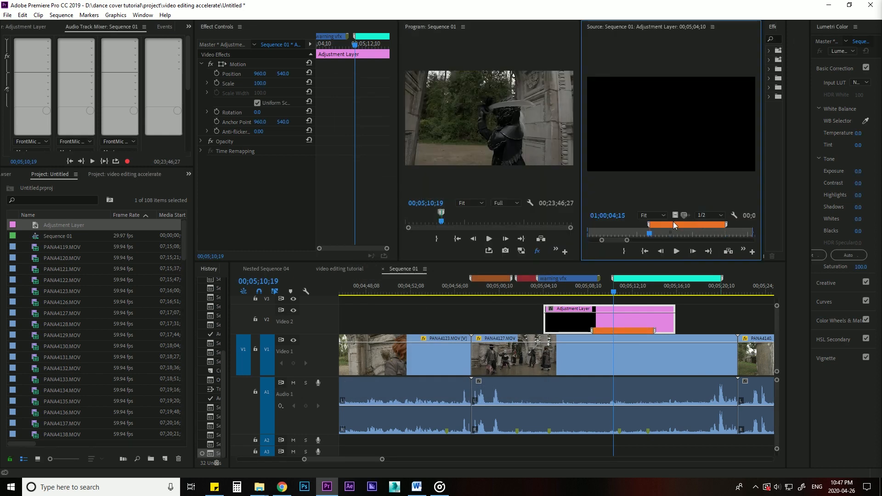
double_click(674, 225)
key("Return")
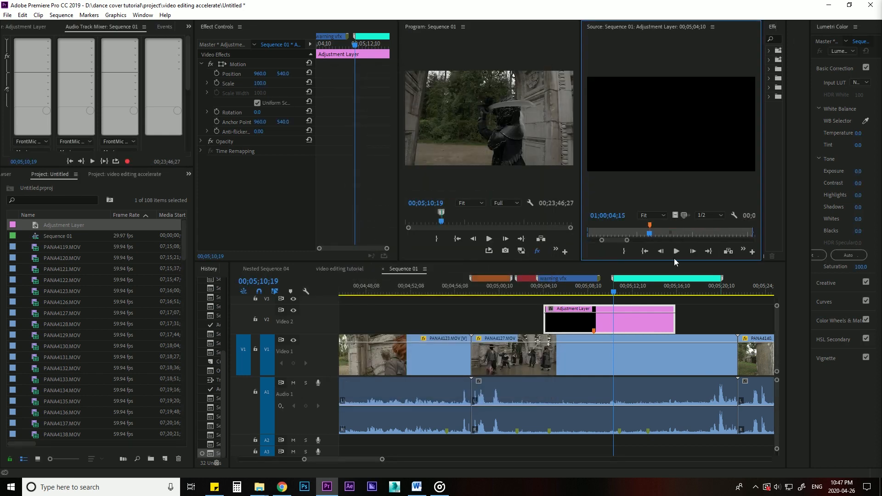
Place another copy of the adjustment layer on V2 and add a clip marker to it.
left_click(533, 323)
left_click_drag(64, 225, 774, 322)
scroll(689, 320, "down", 2)
left_click(651, 291)
left_click_drag(635, 323, 652, 322)
key("m")
key("m")
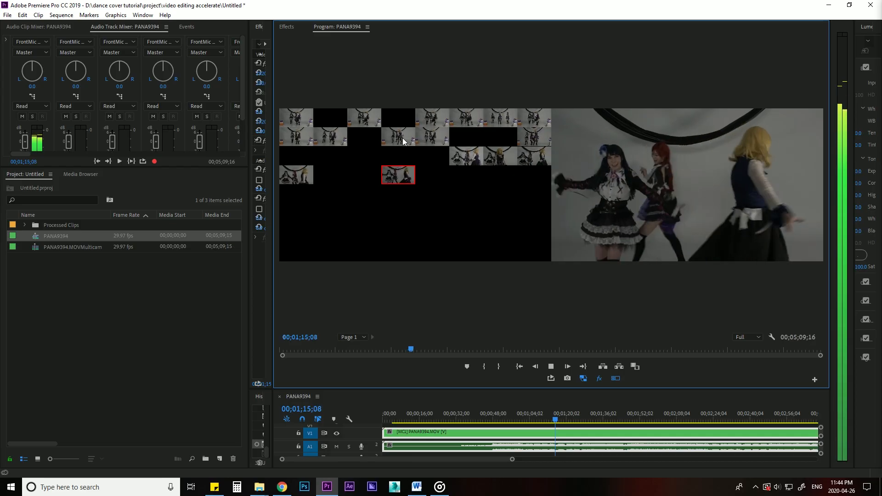
Cut the playing multicam sequence PANA9394 to camera 12 shortly after 00;01;15;08 and on to camera 22.
left_click(402, 138)
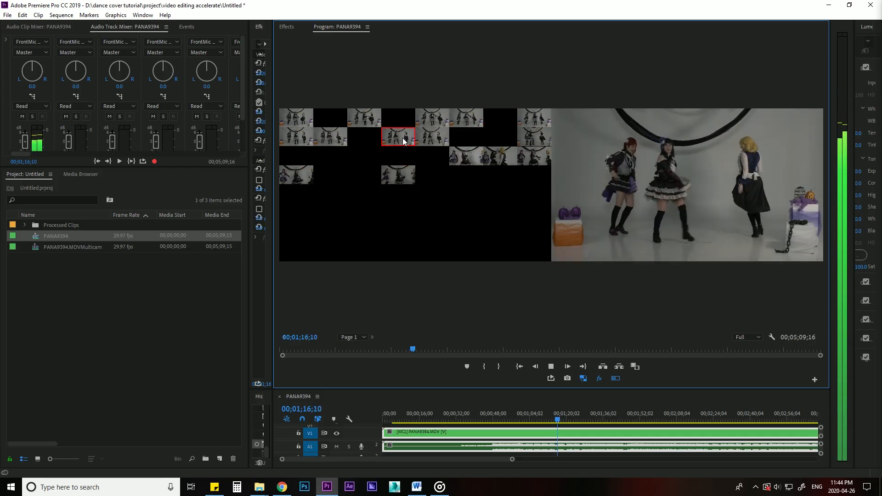
left_click(467, 159)
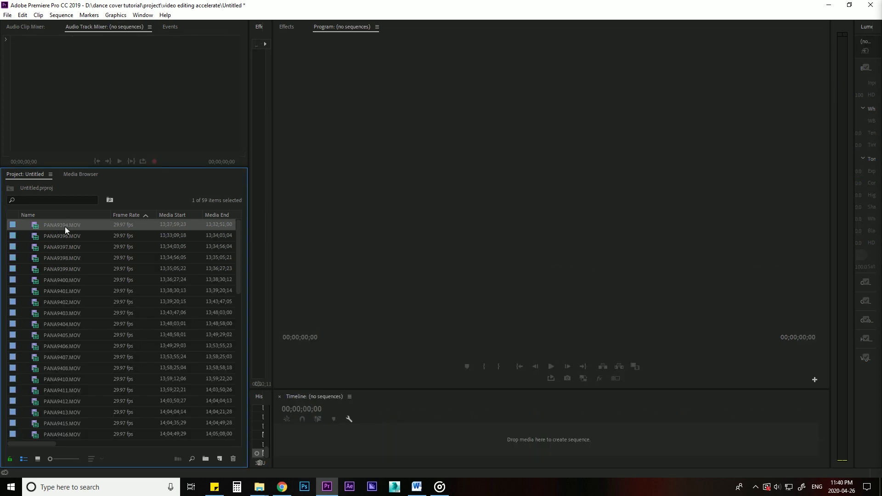
Create a multi-camera source sequence from all the clips in the project.
key("ctrl+a")
right_click(80, 440)
left_click(117, 389)
left_click(461, 385)
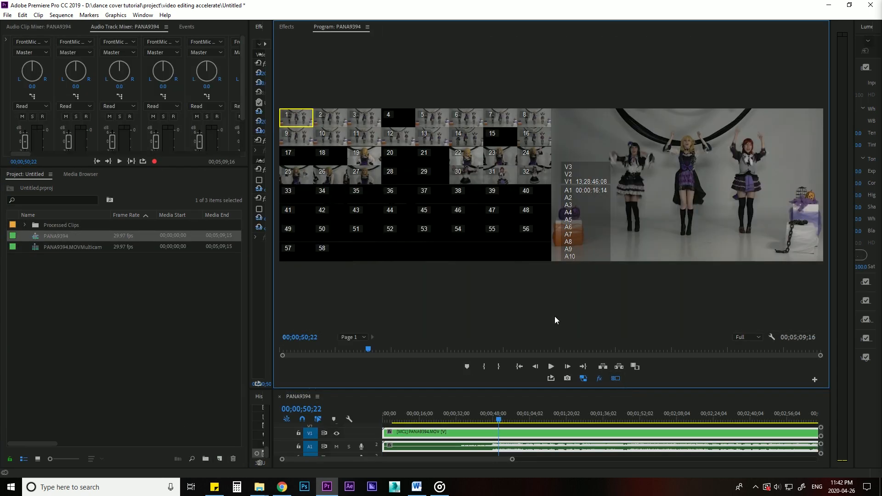
Play PANA9394 from 00;00;48;05 and cut live between cameras 31, 23, 16, 23, 32 and 22.
left_click(491, 412)
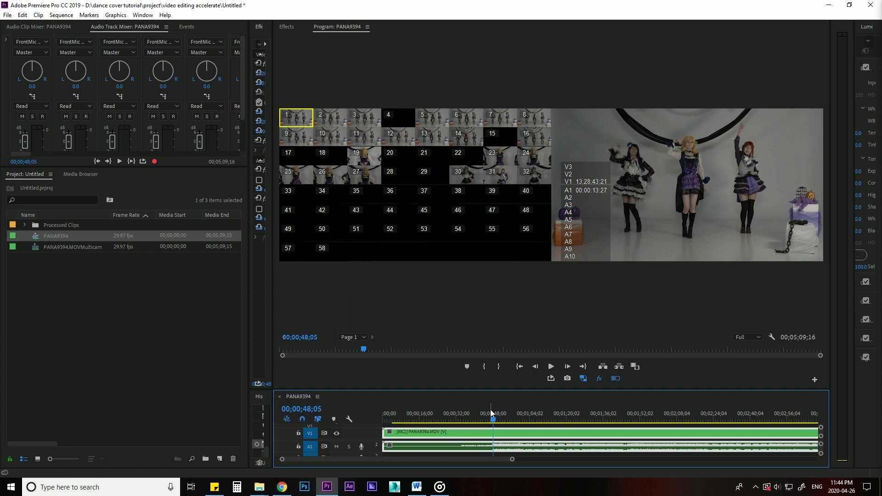
key("space")
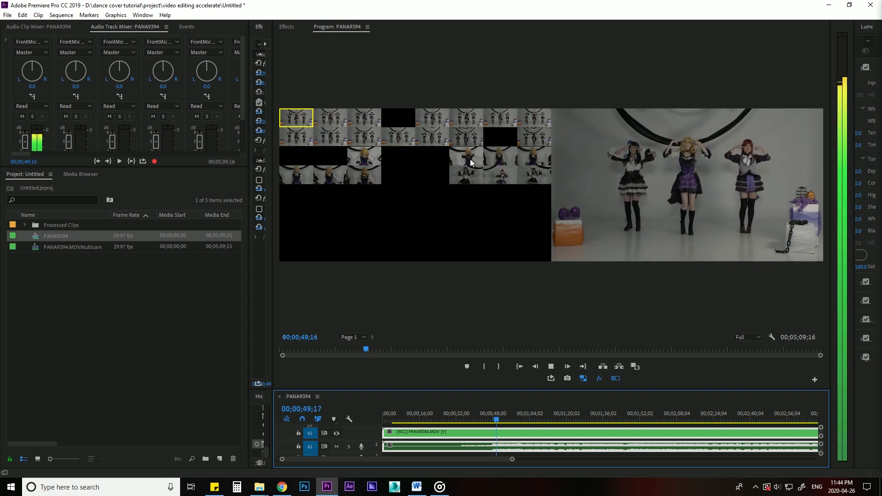
left_click(468, 179)
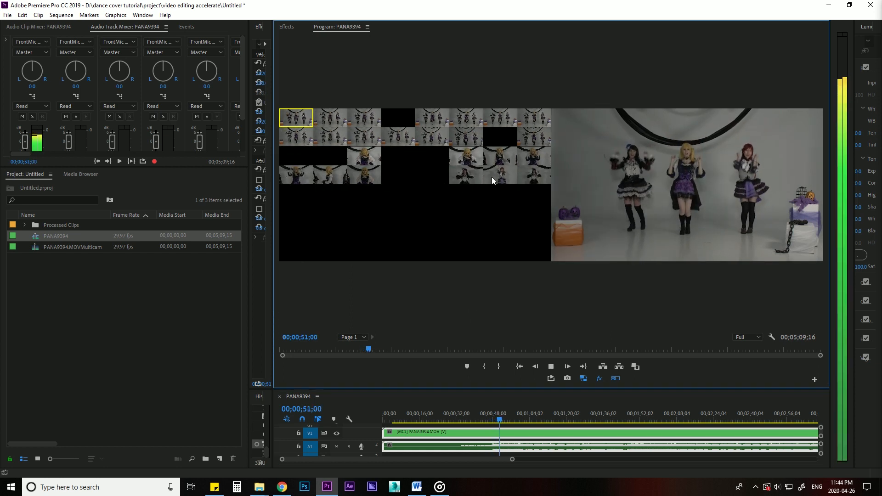
left_click(491, 177)
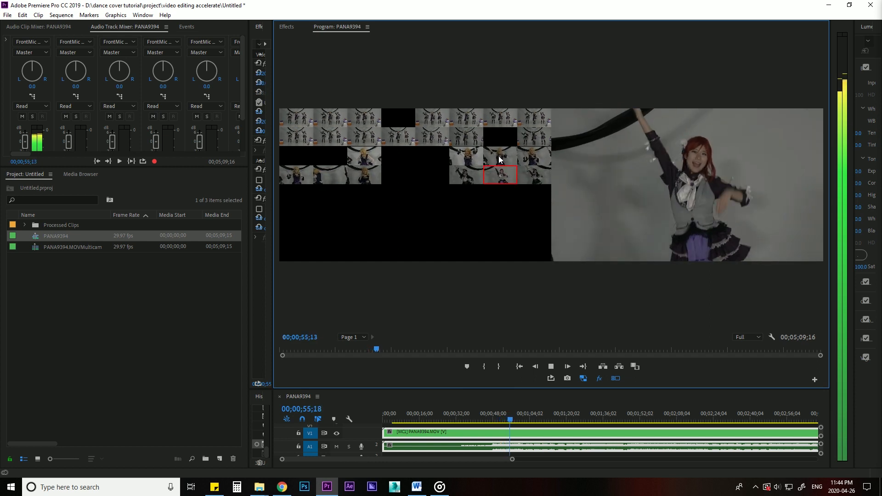
left_click(500, 160)
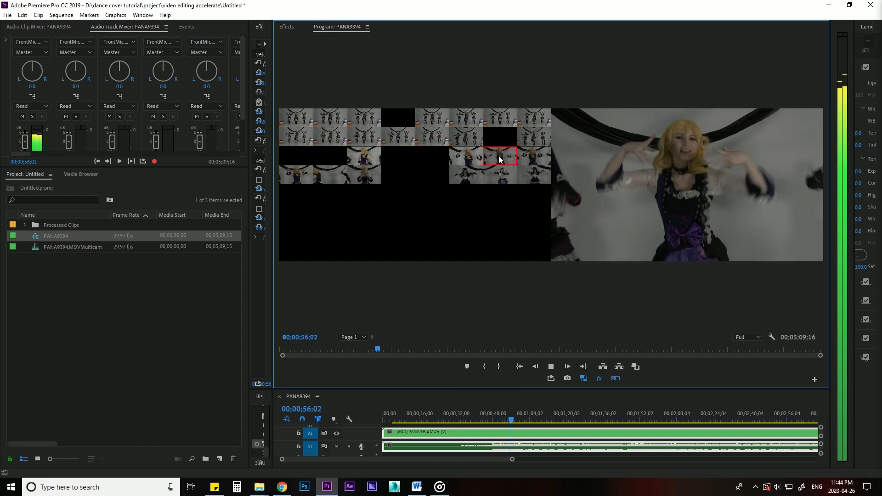
left_click(533, 137)
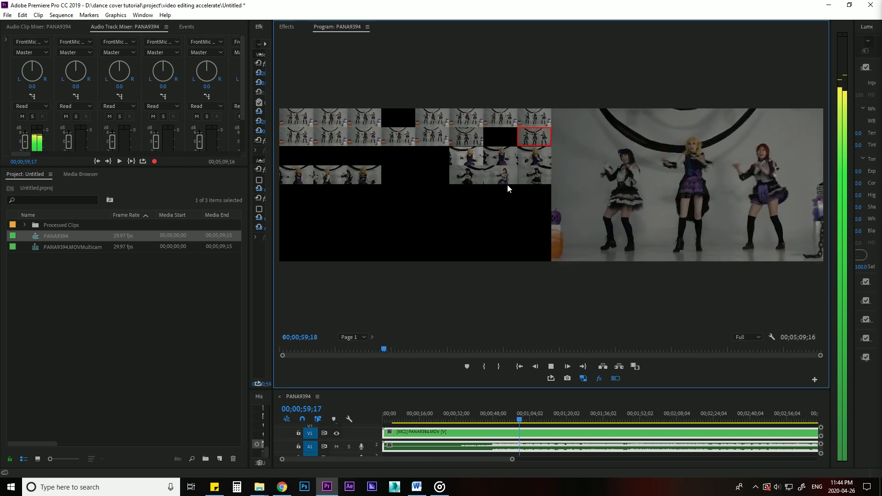
left_click(500, 160)
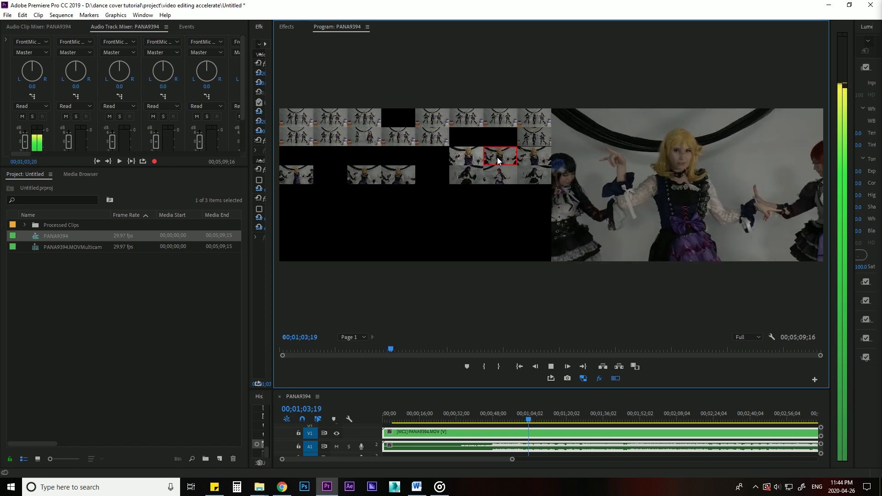
left_click(520, 178)
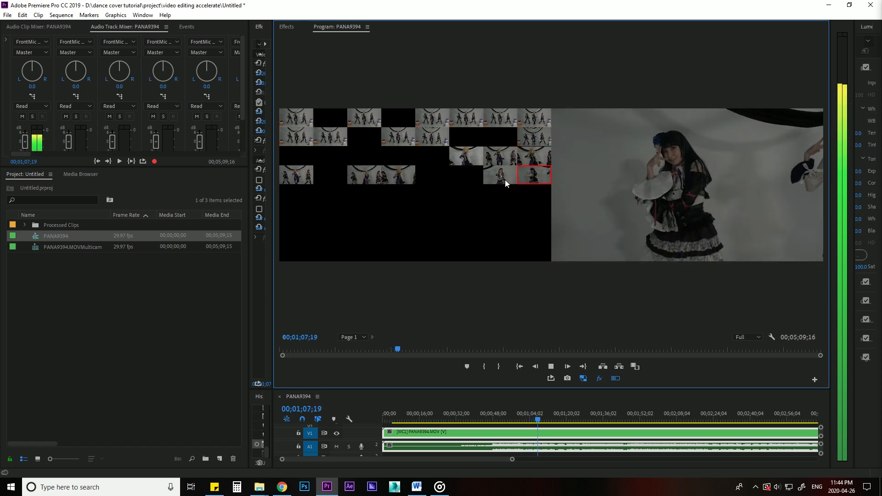
left_click(467, 158)
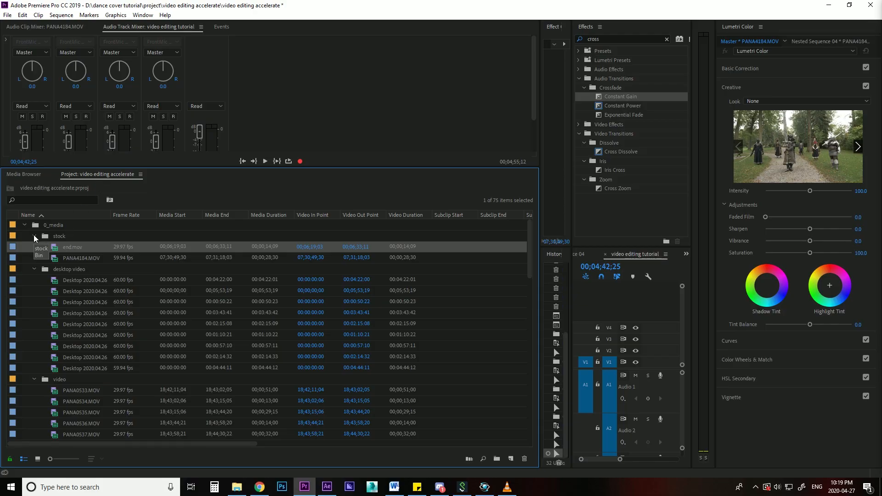
Collapse the stock, desktop video, video, nest and title cards bins, as well as the 0_media bin.
left_click(35, 237)
left_click(34, 248)
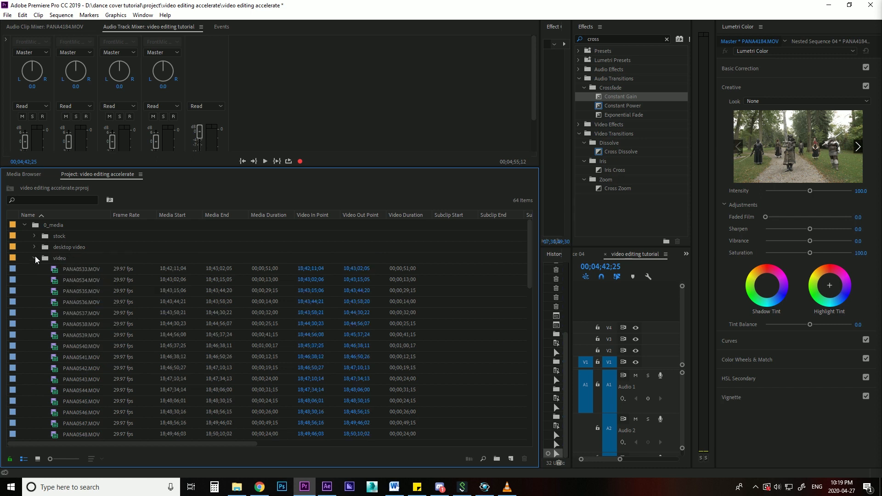
left_click(35, 258)
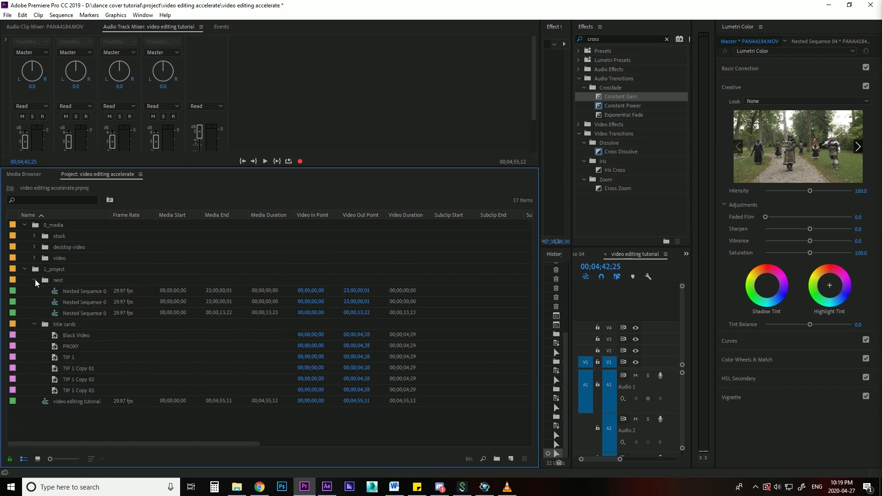
left_click(35, 280)
left_click(34, 292)
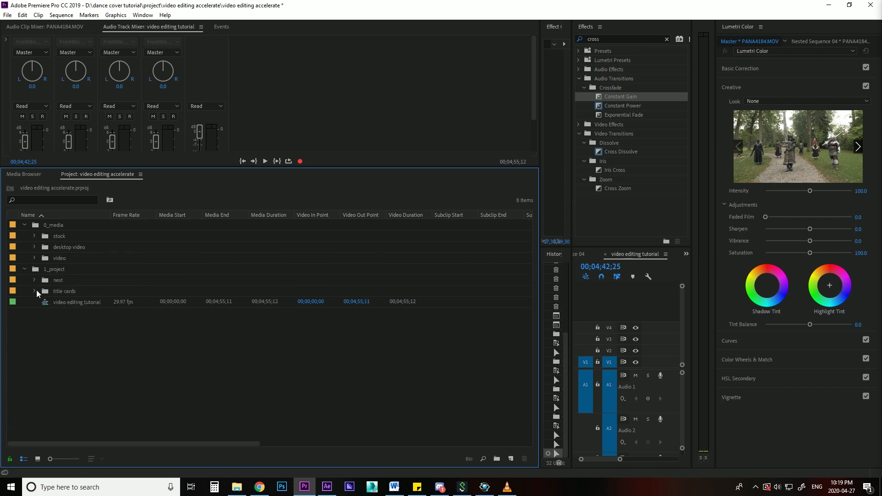
left_click(25, 225)
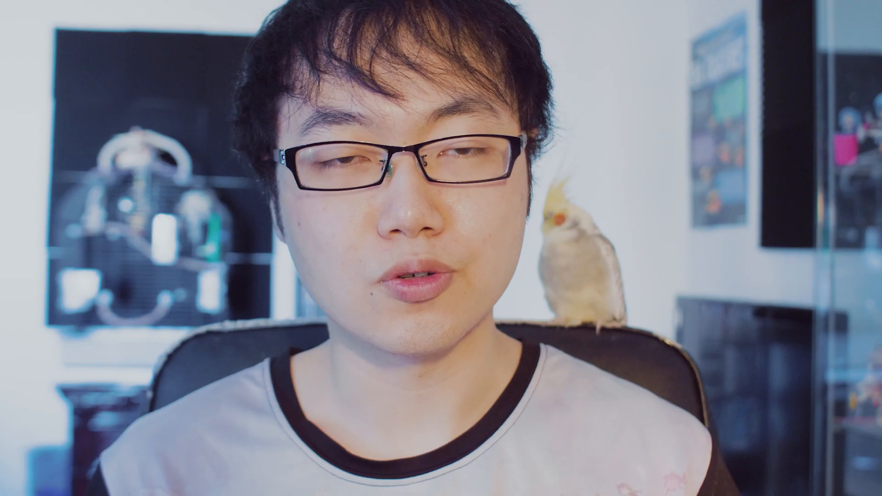